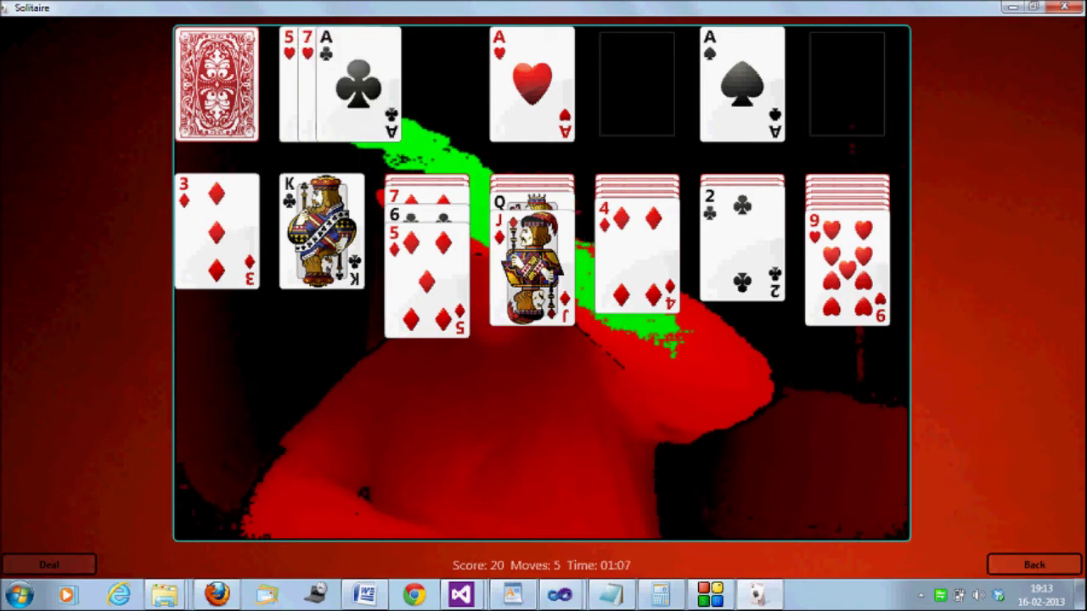
Start the clubs foundation with the A♣ from the waste, then add the 2♣
left_click_drag(357, 85, 656, 102)
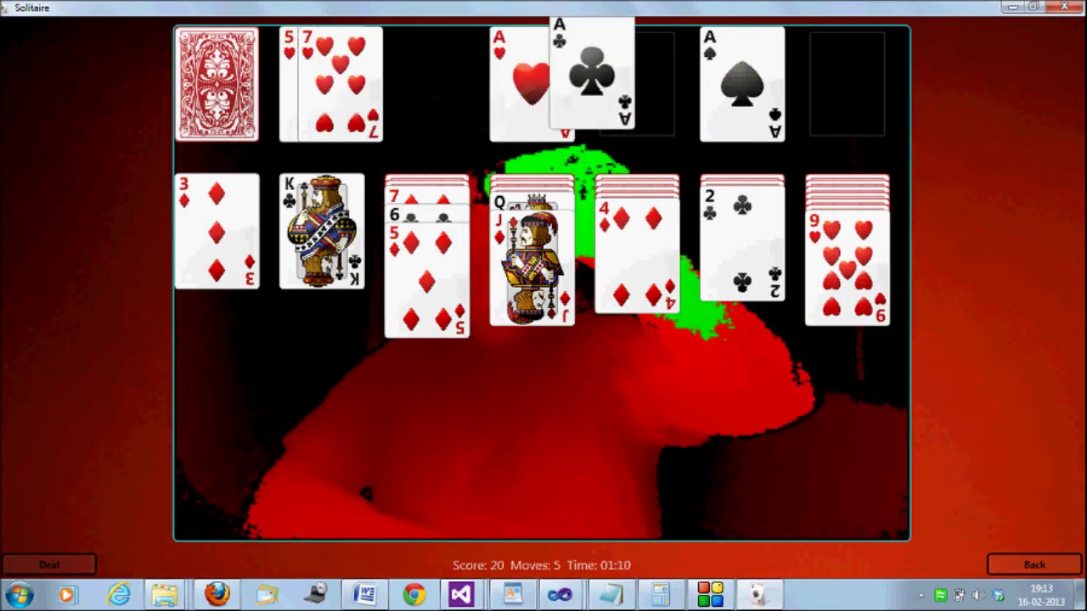
left_click_drag(656, 102, 636, 85)
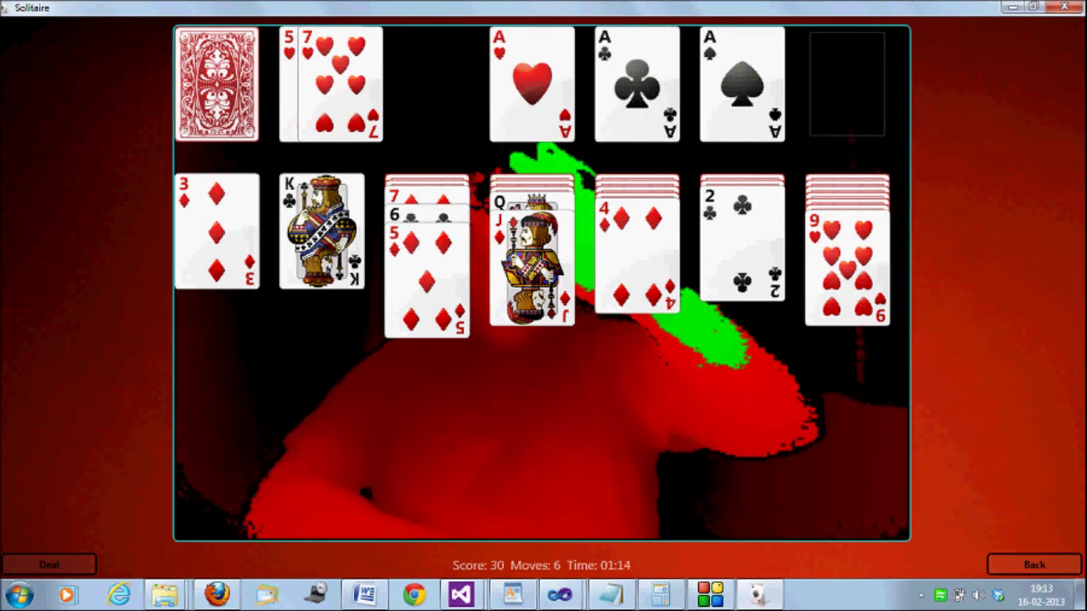
left_click_drag(742, 238, 637, 85)
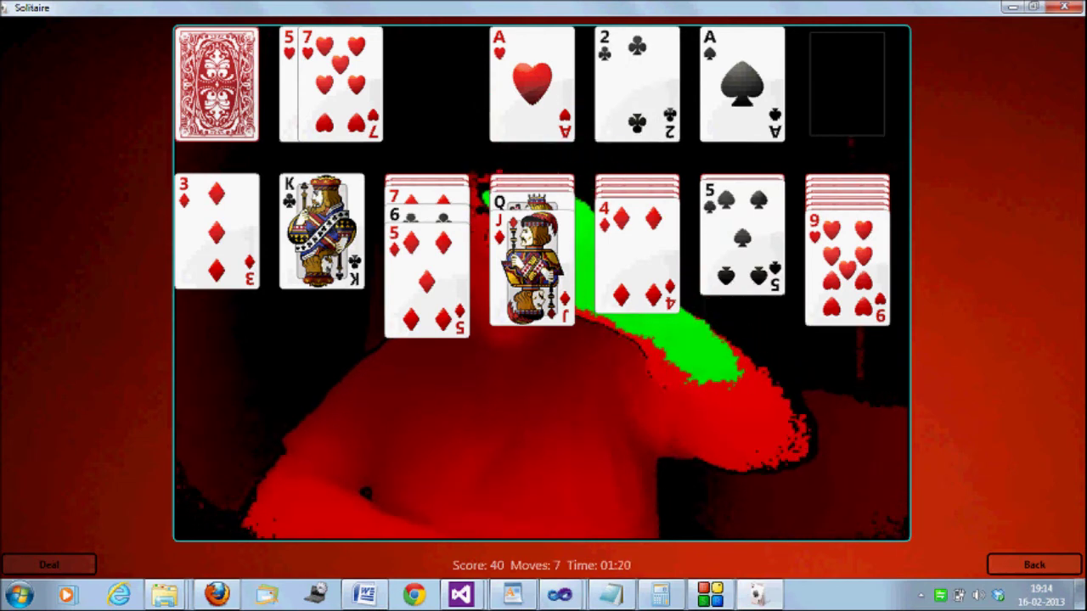
Put the 4♦ on the 5♠, try relocating the 9♥, and deal new stock cards
left_click_drag(637, 242, 742, 246)
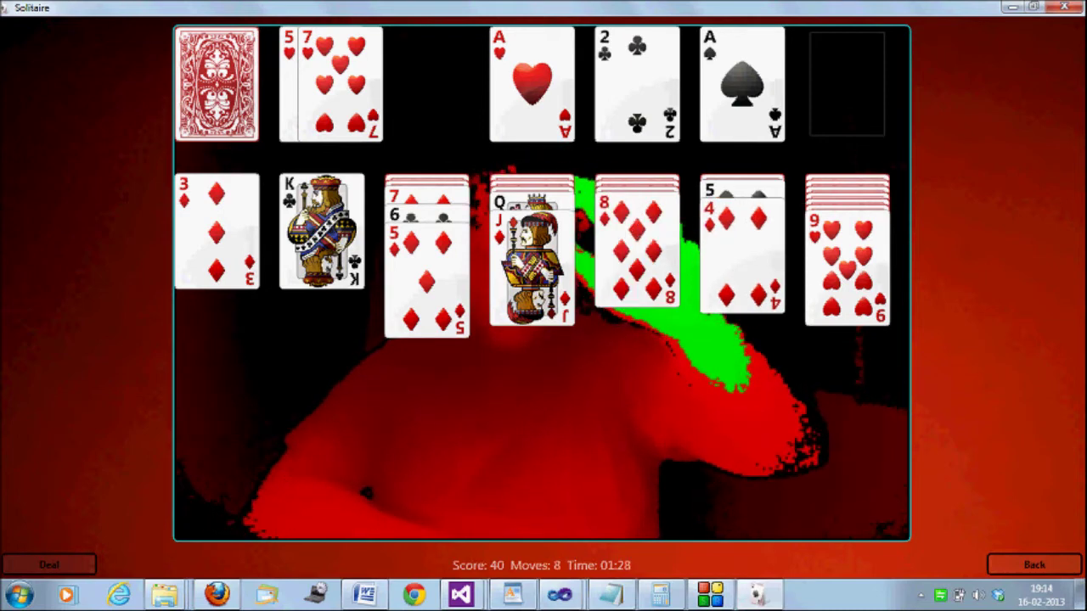
mouse_move(848, 263)
left_mouse_down()
mouse_move(781, 404)
mouse_move(339, 177)
left_mouse_up()
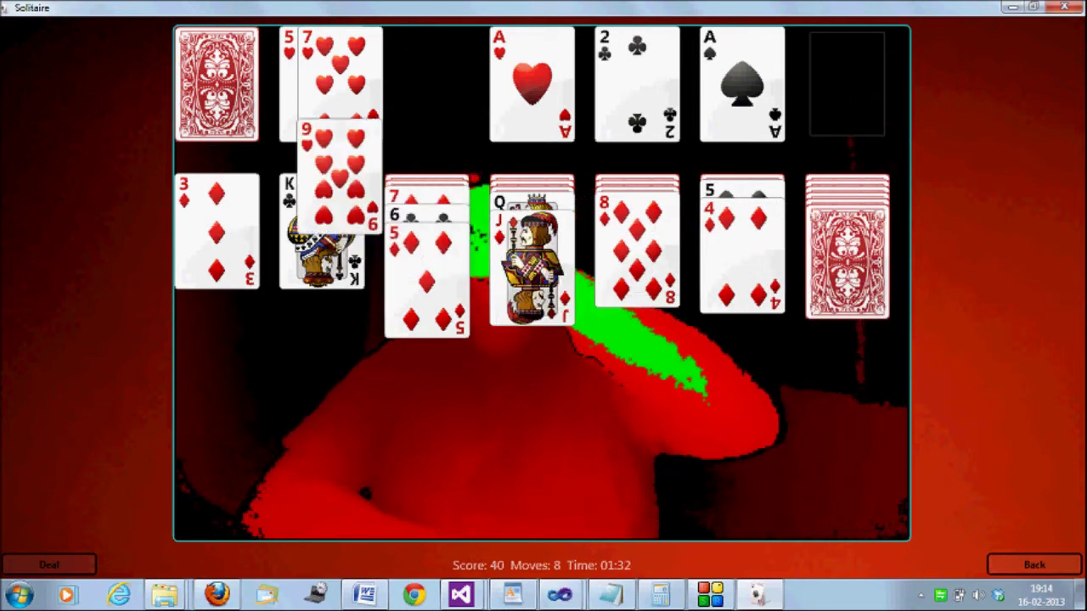
left_click_drag(340, 177, 412, 288)
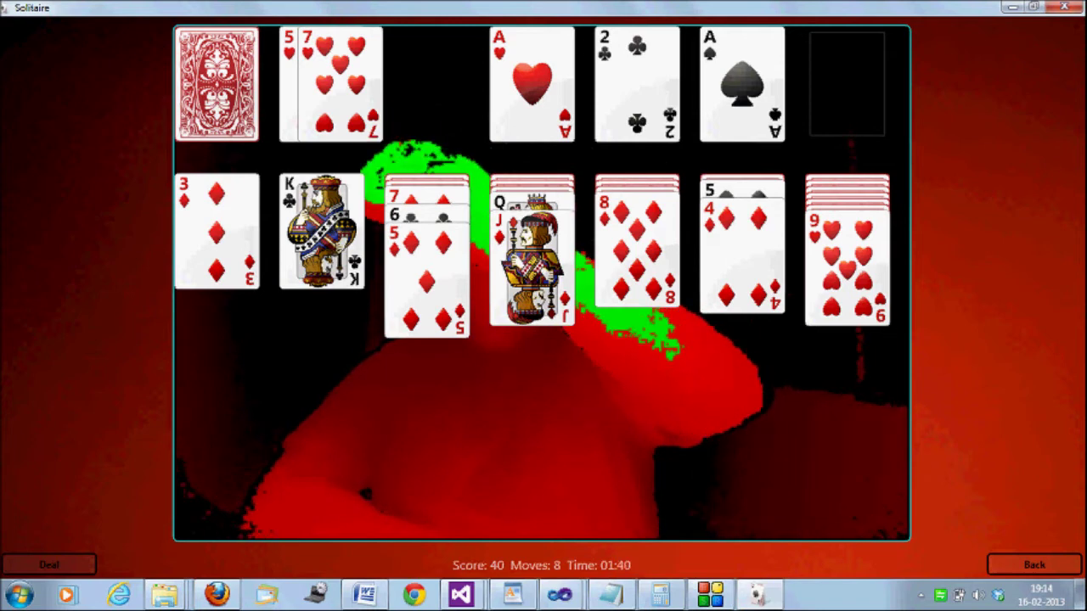
left_click(216, 83)
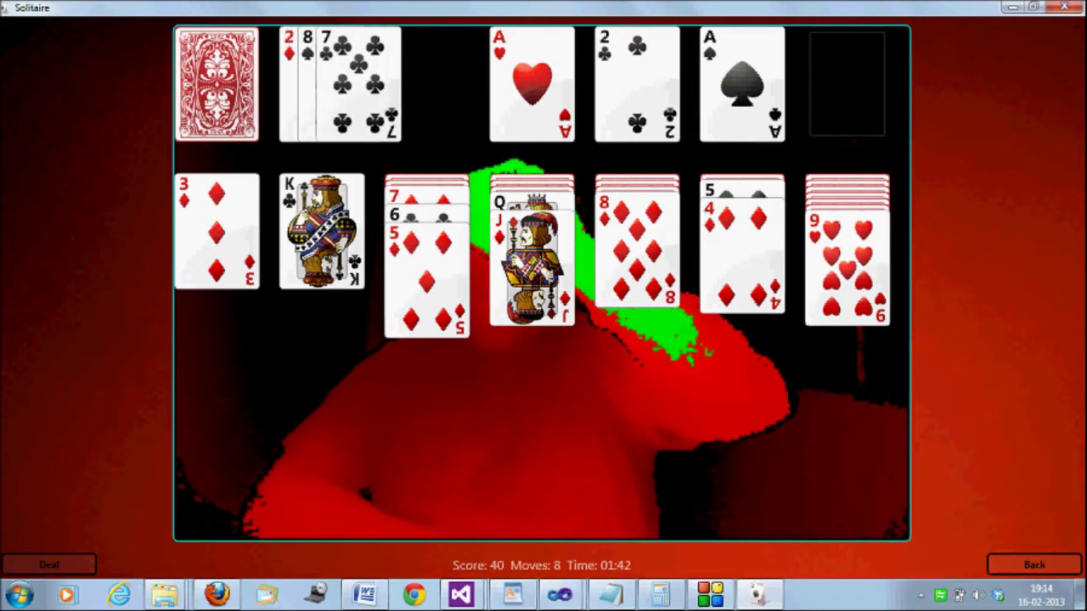
Place the waste 7♣ on the 8♦, then the waste 8♠ on the 9♥
left_click_drag(357, 83, 738, 246)
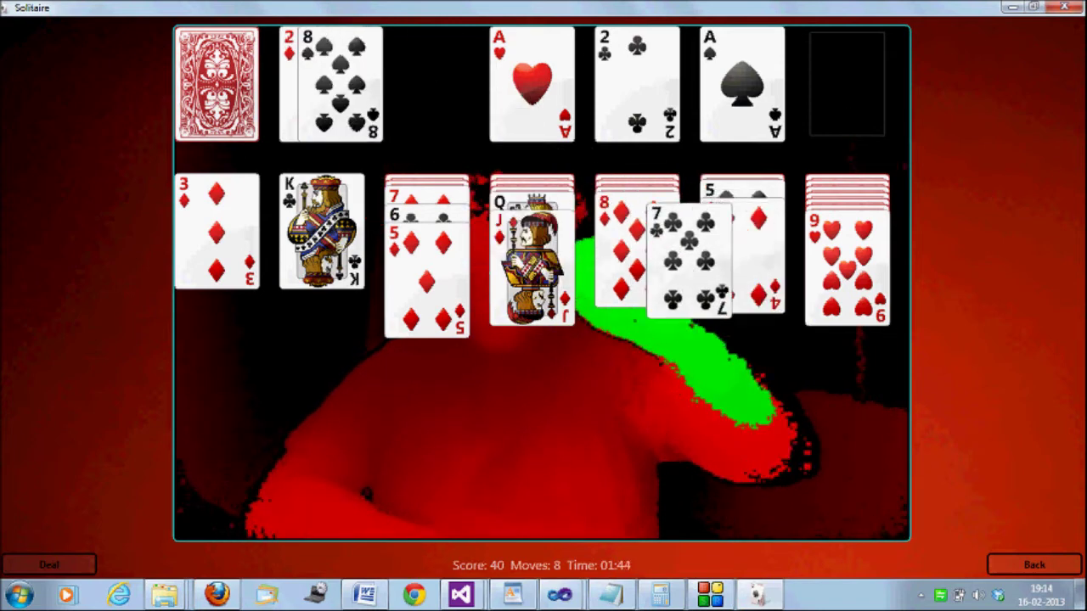
left_click_drag(738, 246, 636, 263)
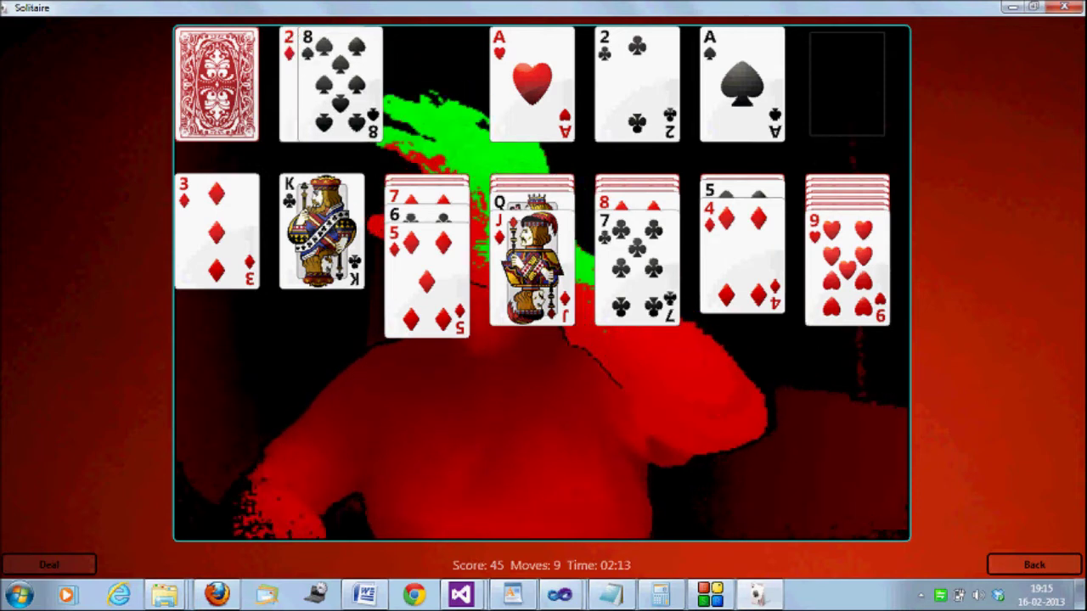
left_click_drag(331, 85, 607, 187)
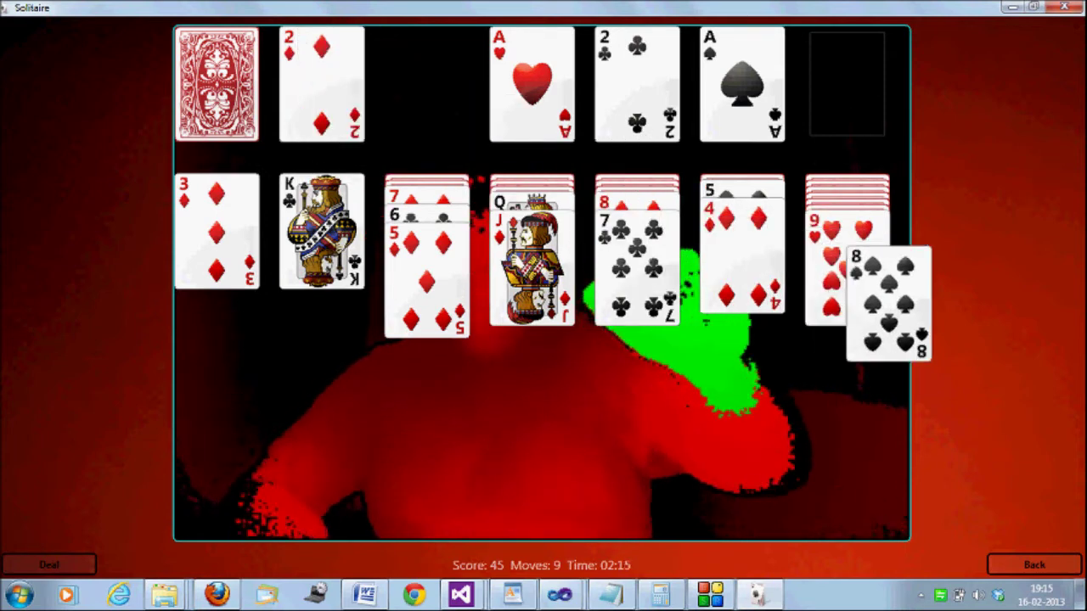
left_click_drag(606, 186, 860, 278)
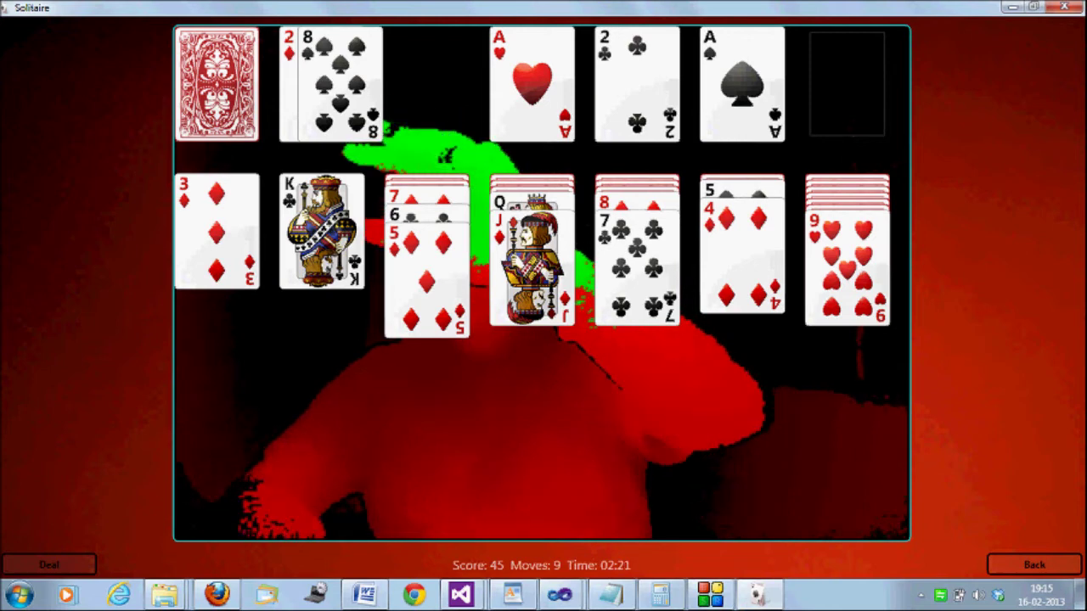
mouse_move(331, 85)
left_mouse_down()
mouse_move(348, 115)
mouse_move(864, 280)
left_mouse_up()
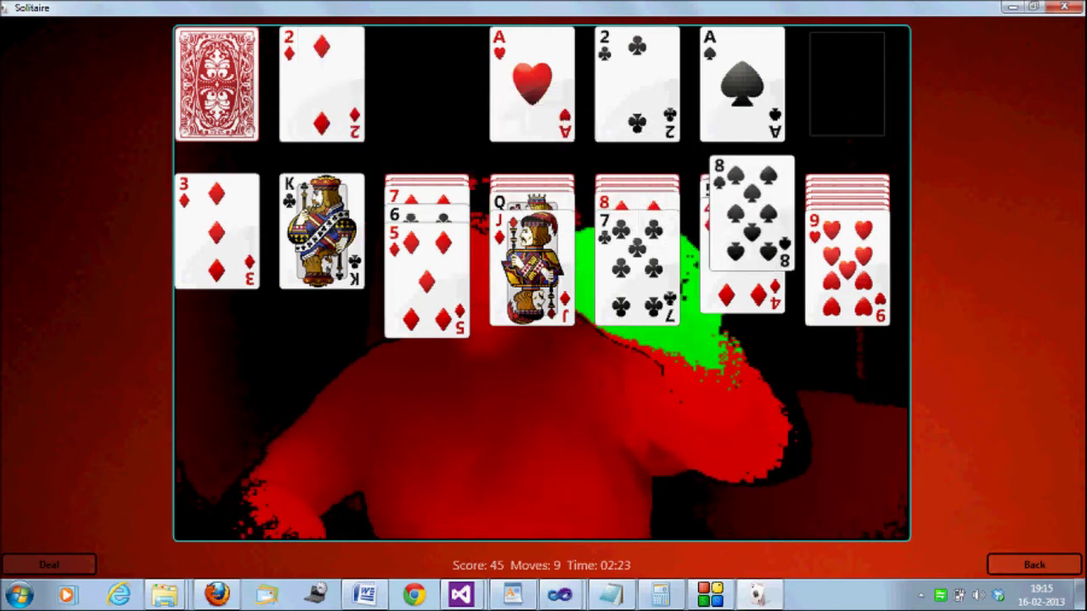
mouse_move(863, 280)
left_mouse_down()
mouse_move(873, 262)
mouse_move(848, 286)
left_mouse_up()
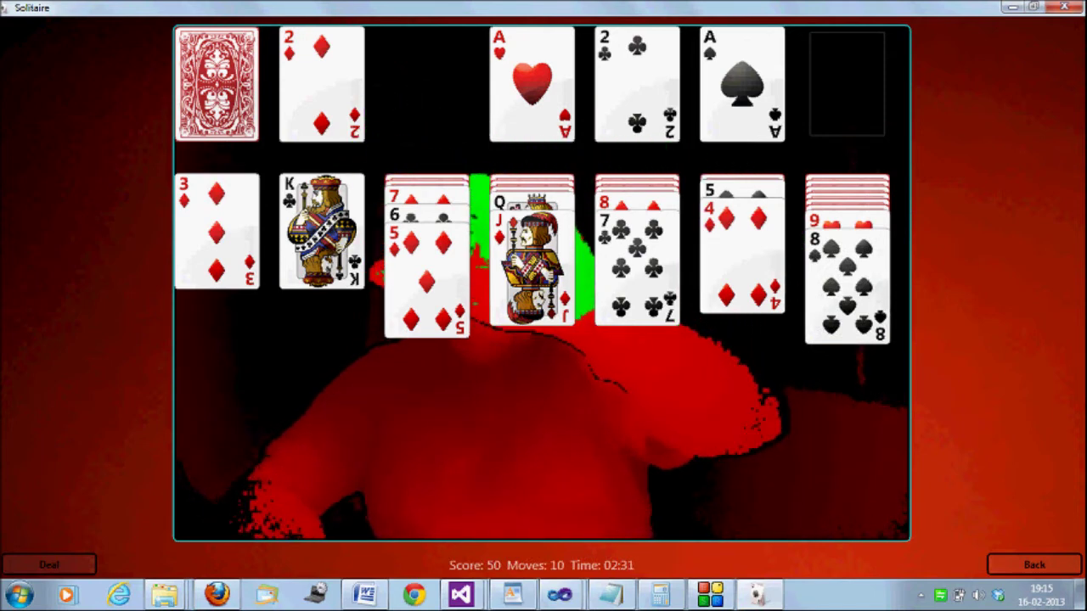
Move the 7-6-5 run onto 8♠, 10♣ onto J♦, then the 9♥ run onto 10♣
mouse_move(426, 254)
left_mouse_down()
mouse_move(877, 378)
mouse_move(861, 298)
mouse_move(846, 306)
left_mouse_up()
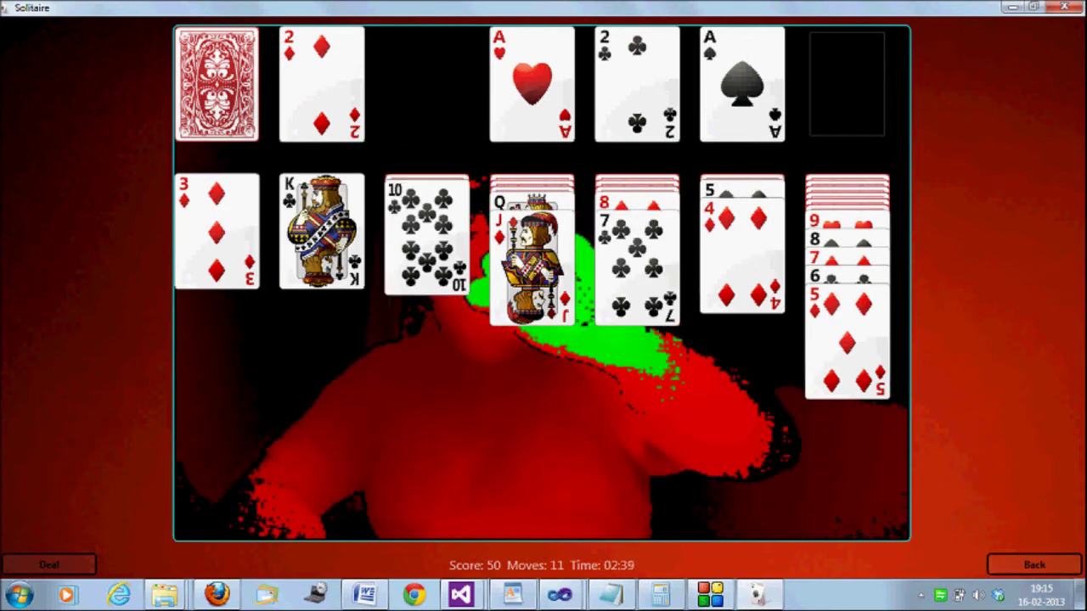
left_click_drag(426, 234, 544, 283)
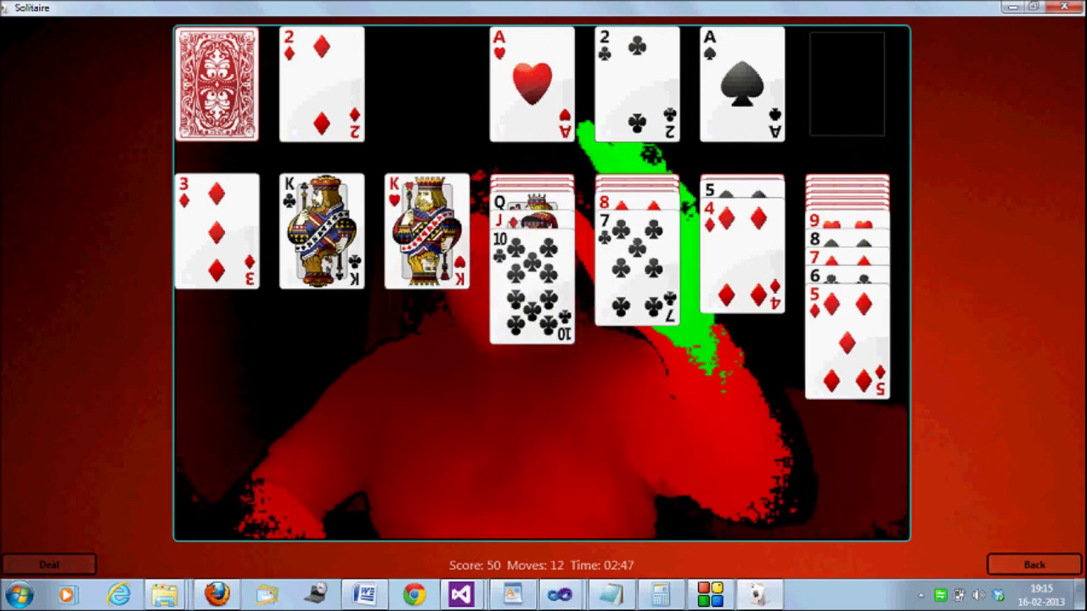
mouse_move(836, 242)
left_mouse_down()
mouse_move(819, 259)
mouse_move(836, 246)
mouse_move(444, 264)
mouse_move(531, 259)
left_mouse_up()
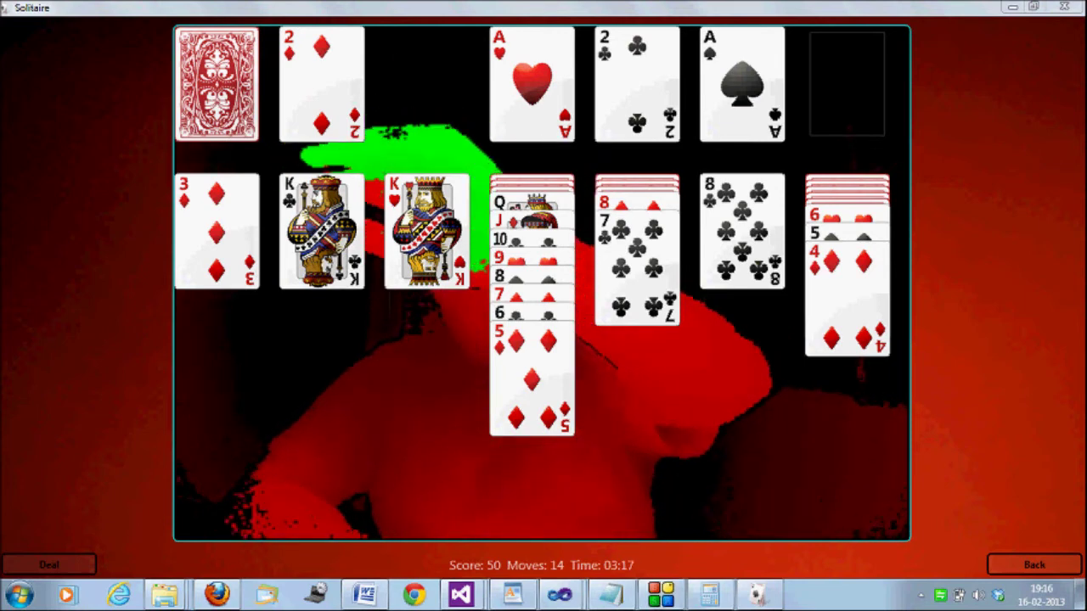
Deal the remaining stock and place the waste Q♣ on the K♥
left_click(217, 85)
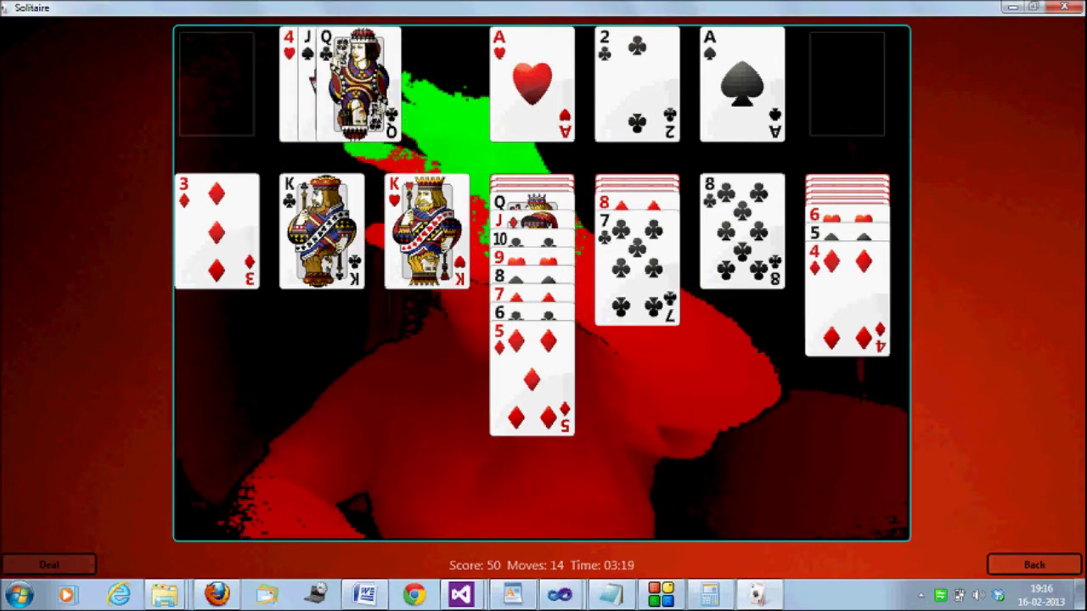
left_click_drag(356, 85, 446, 255)
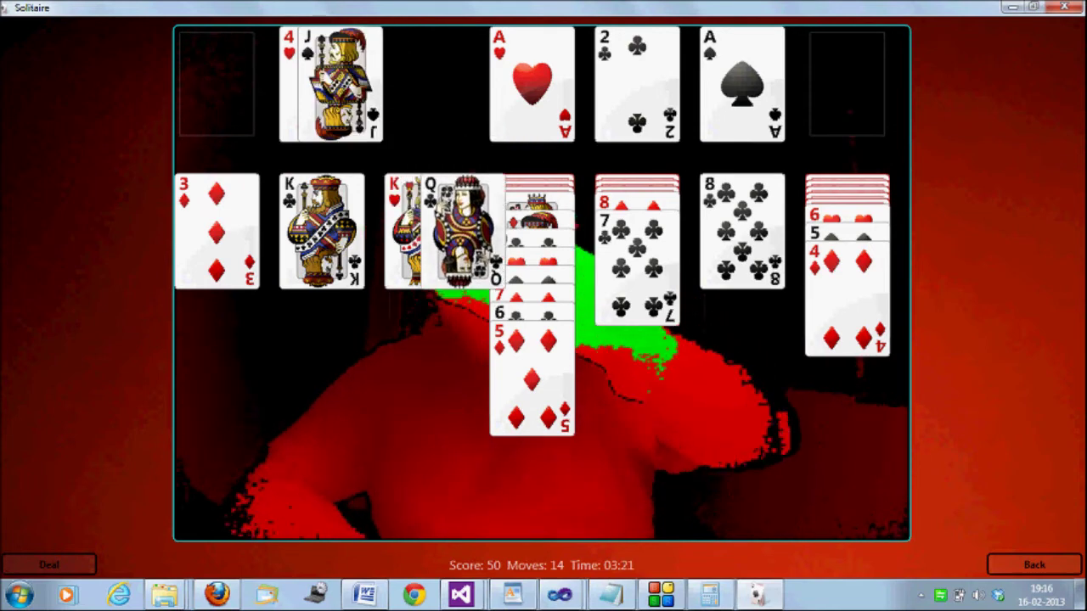
left_click_drag(446, 255, 426, 246)
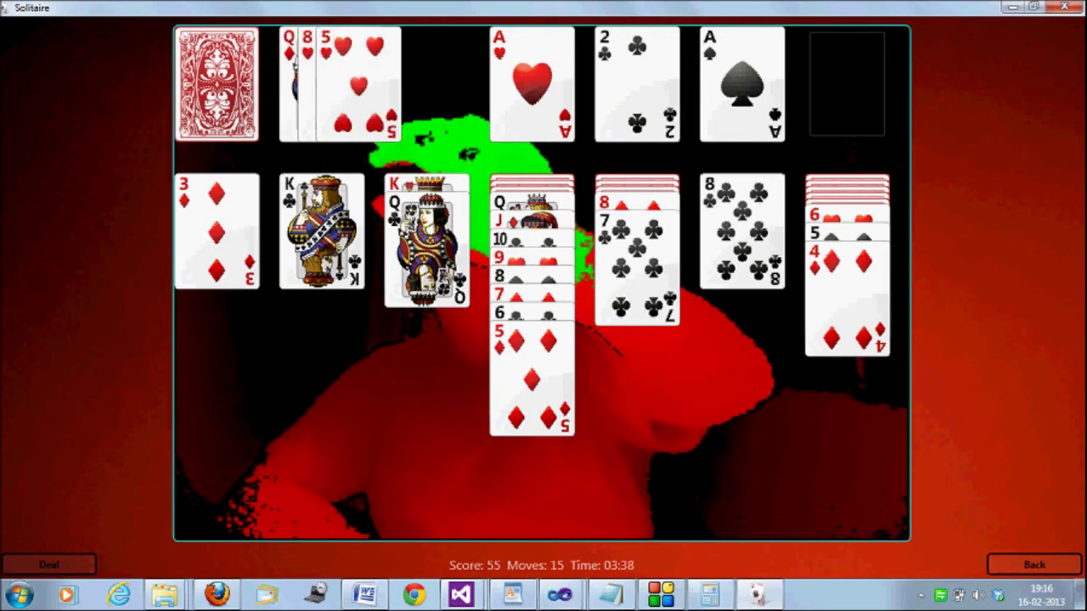
Try moving the 5♥ from the waste onto a column; it stays in the waste
left_click_drag(357, 85, 769, 297)
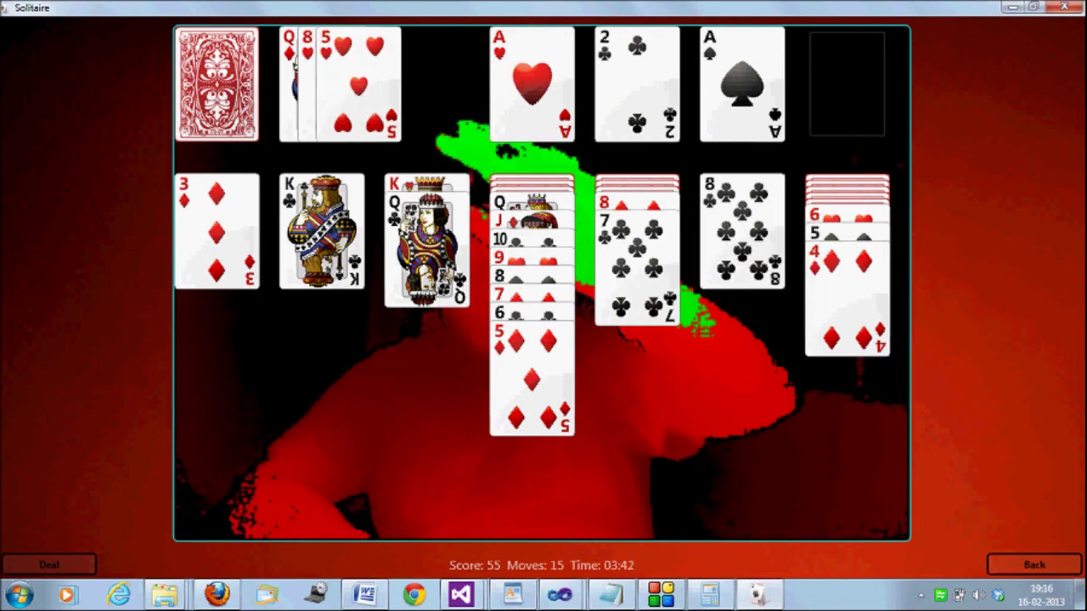